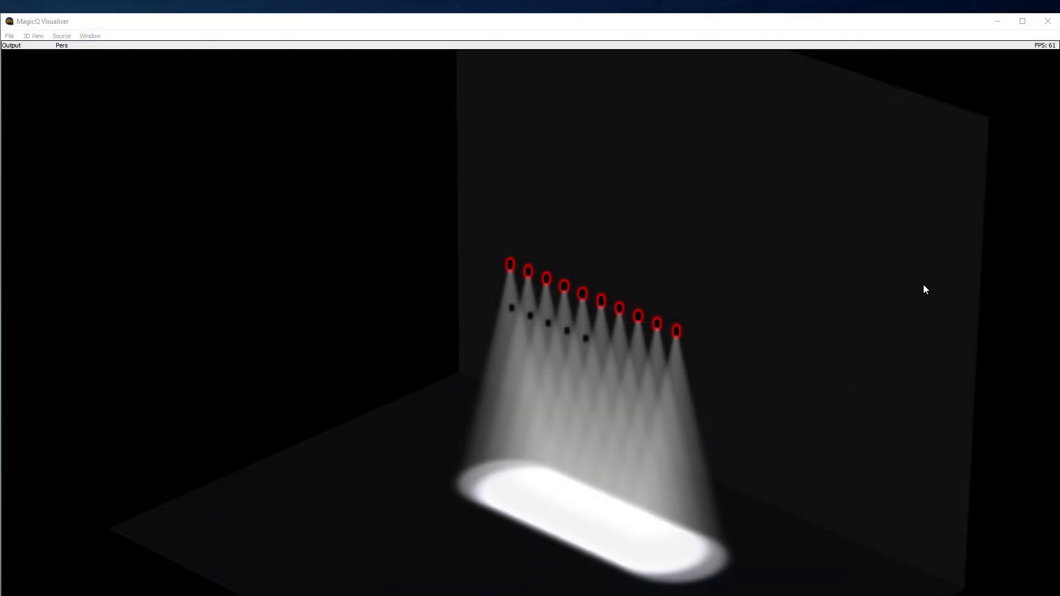
Record the current look of the Dimmer group as a cue on playback PB1 and open its cue stack.
{"action": "left_click_drag", "start_coordinate": [835, 331], "coordinate": [946, 298]}
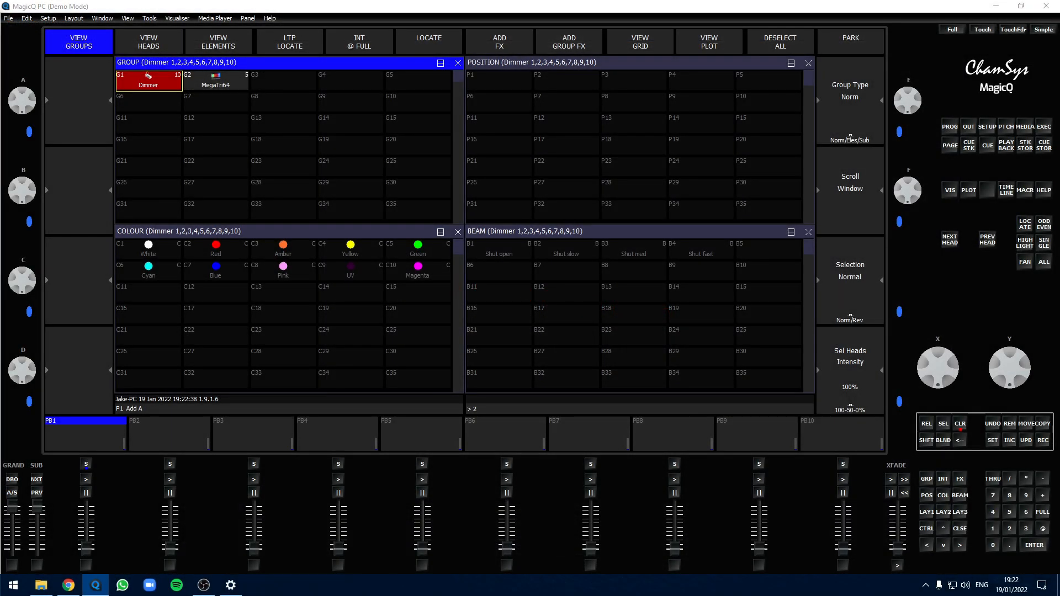
{"action": "left_click", "coordinate": [1043, 440]}
{"action": "left_click", "coordinate": [101, 443]}
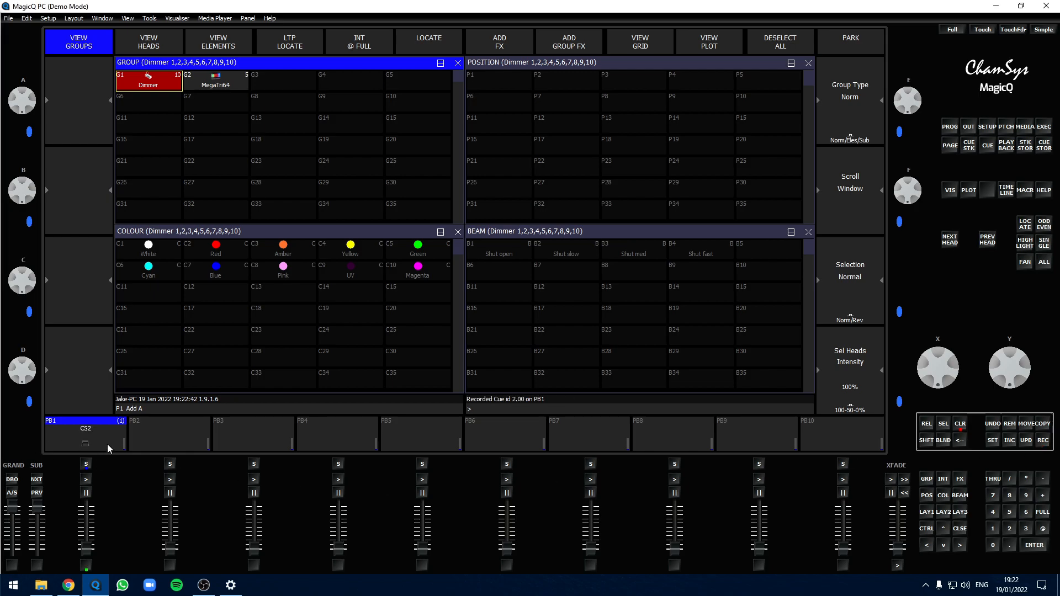
{"action": "left_click", "coordinate": [109, 440]}
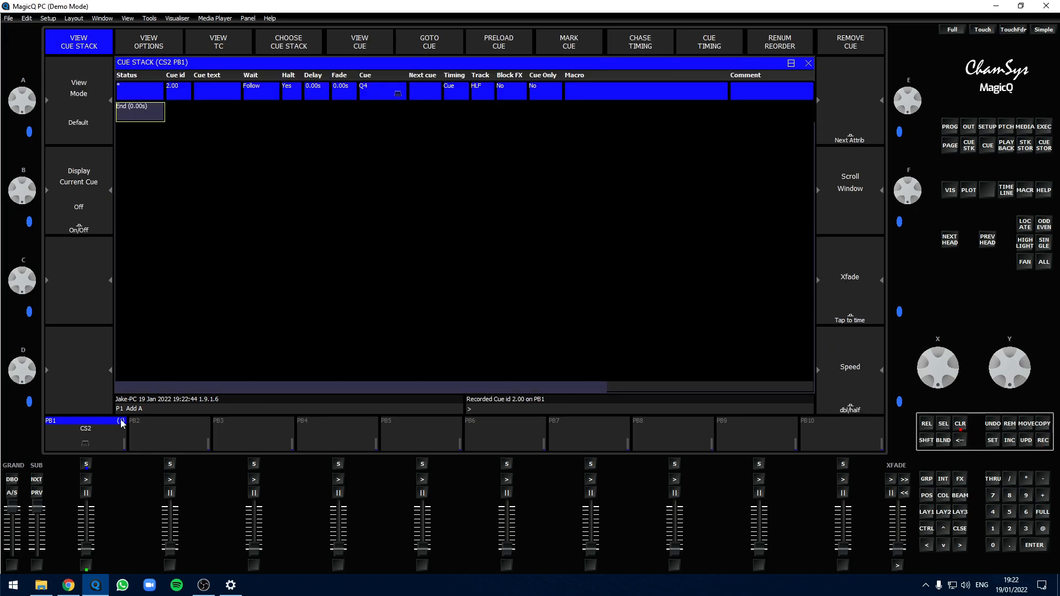
Name the first cue in the stack "Cheese".
{"action": "left_click", "coordinate": [217, 90]}
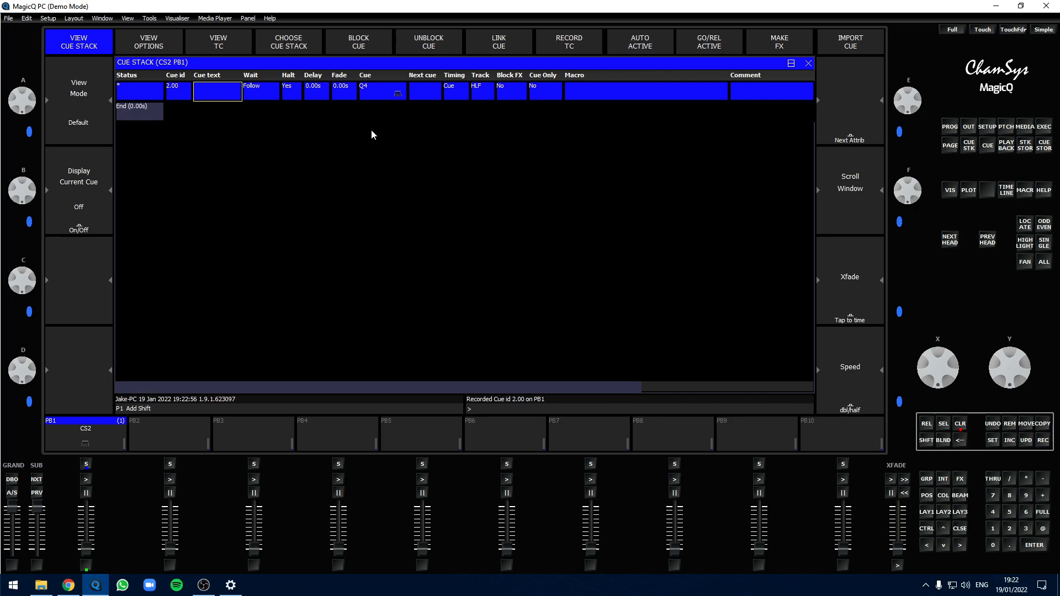
{"action": "type", "text": "Cheese"}
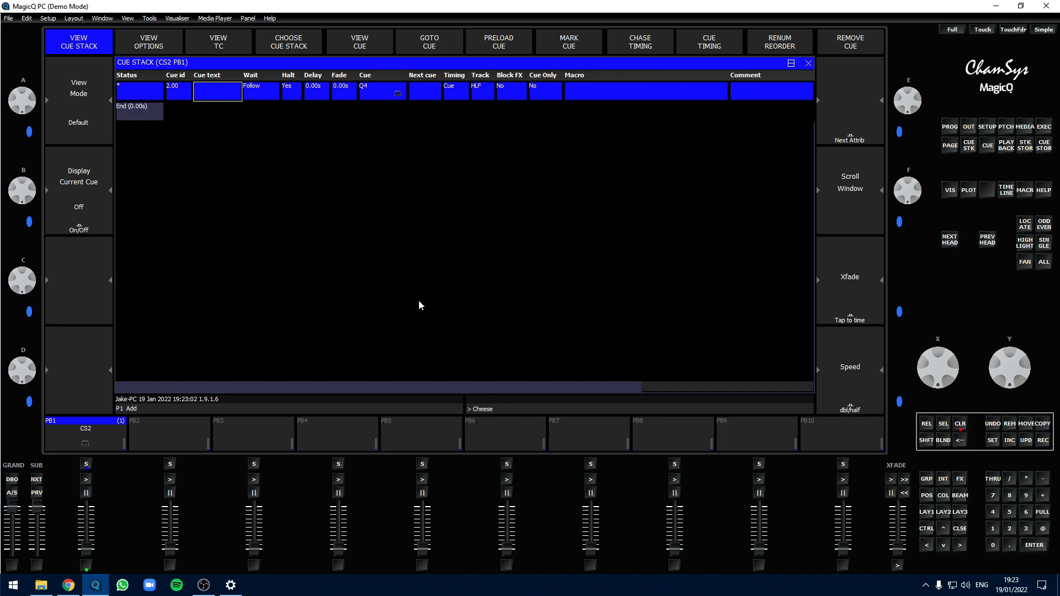
{"action": "key", "text": "Return"}
Clear the programmer, then locate the MegaTri64 group and set its colour to Blue.
{"action": "left_click", "coordinate": [961, 425]}
{"action": "left_click", "coordinate": [930, 513]}
{"action": "left_click", "coordinate": [216, 84]}
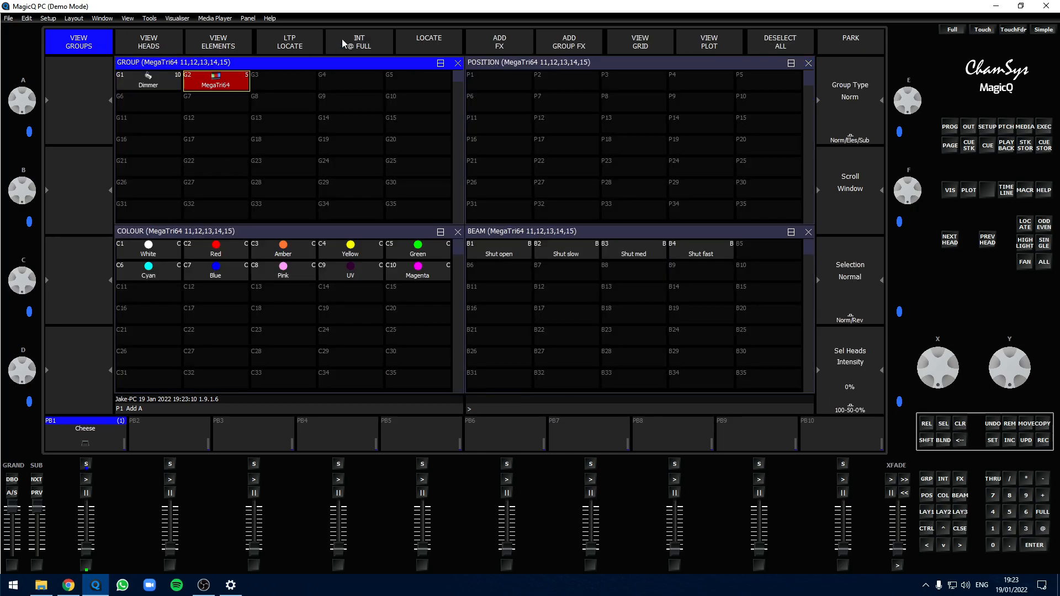
{"action": "left_click", "coordinate": [418, 43]}
{"action": "left_click", "coordinate": [215, 271]}
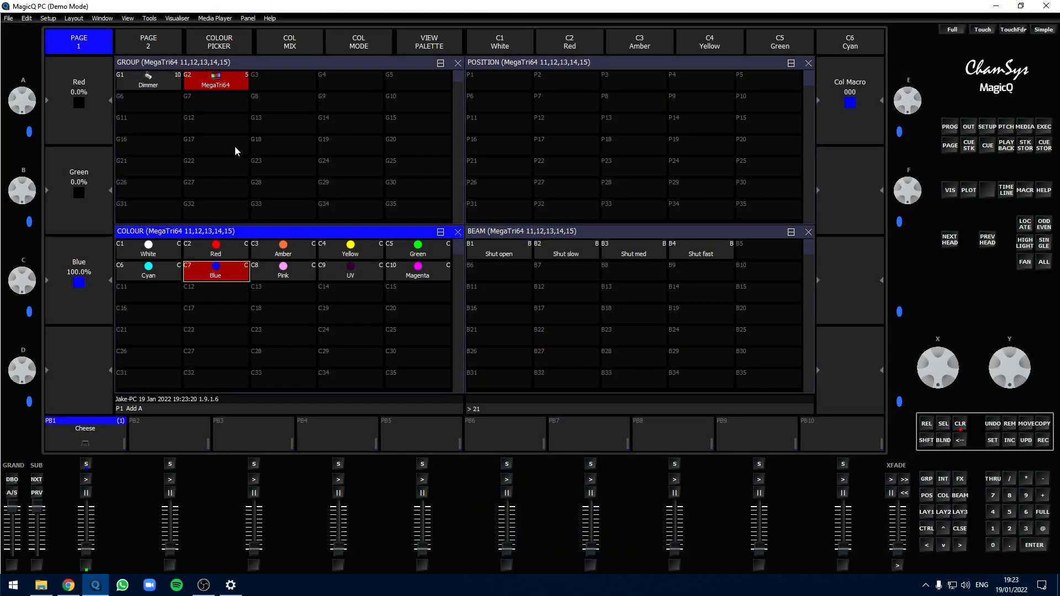
Record the blue MegaTri64 look as a second cue on PB1 and open the cue stack.
{"action": "left_click", "coordinate": [1043, 441]}
{"action": "left_click", "coordinate": [117, 446]}
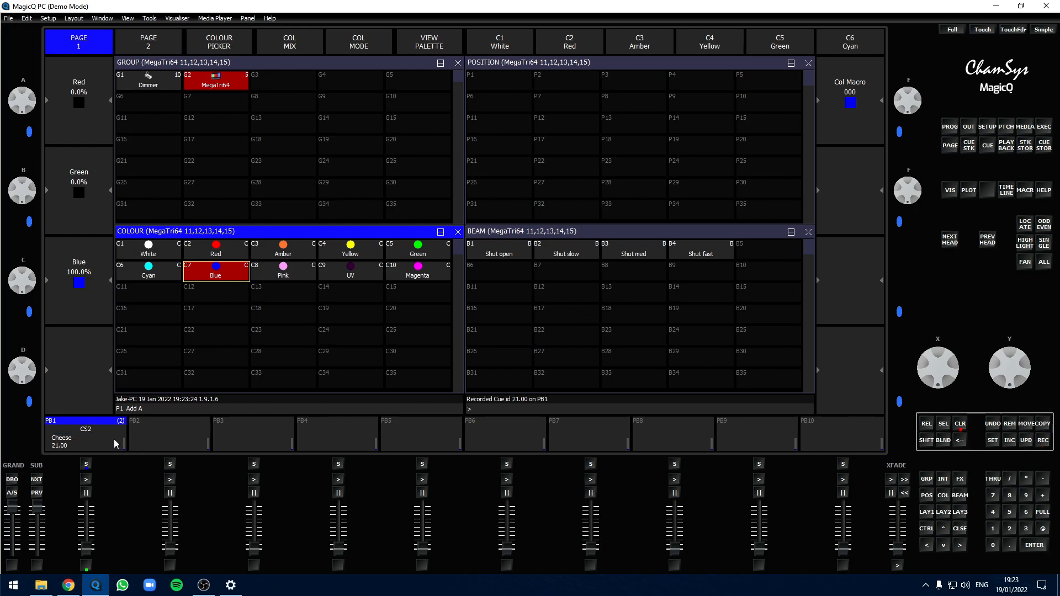
{"action": "left_click", "coordinate": [116, 444]}
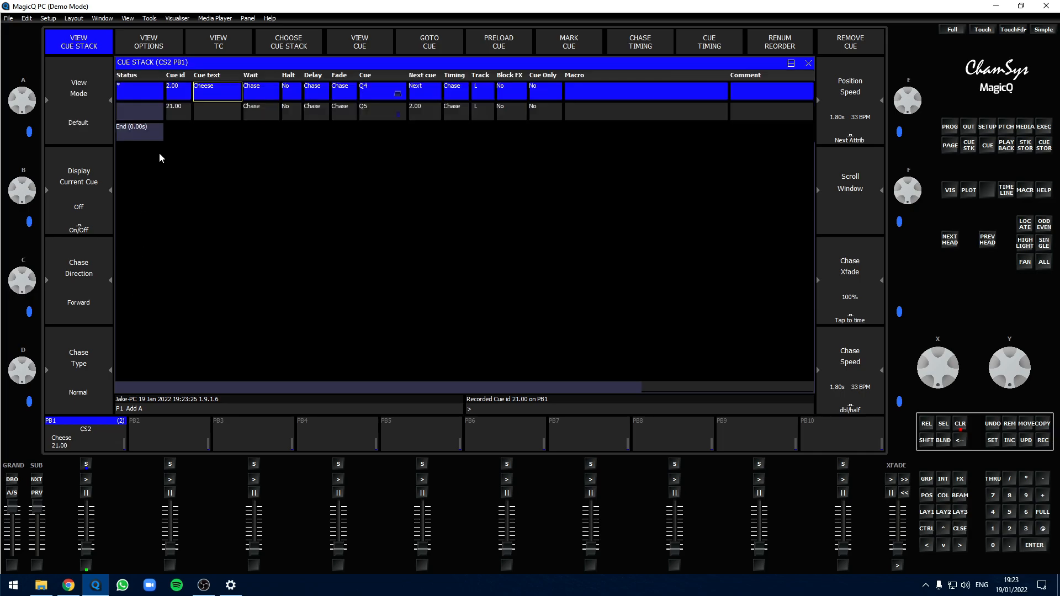
Name the second cue "Meat" and clear the programmer.
{"action": "left_click", "coordinate": [216, 117]}
{"action": "type", "text": "Meat"}
{"action": "key", "text": "Return"}
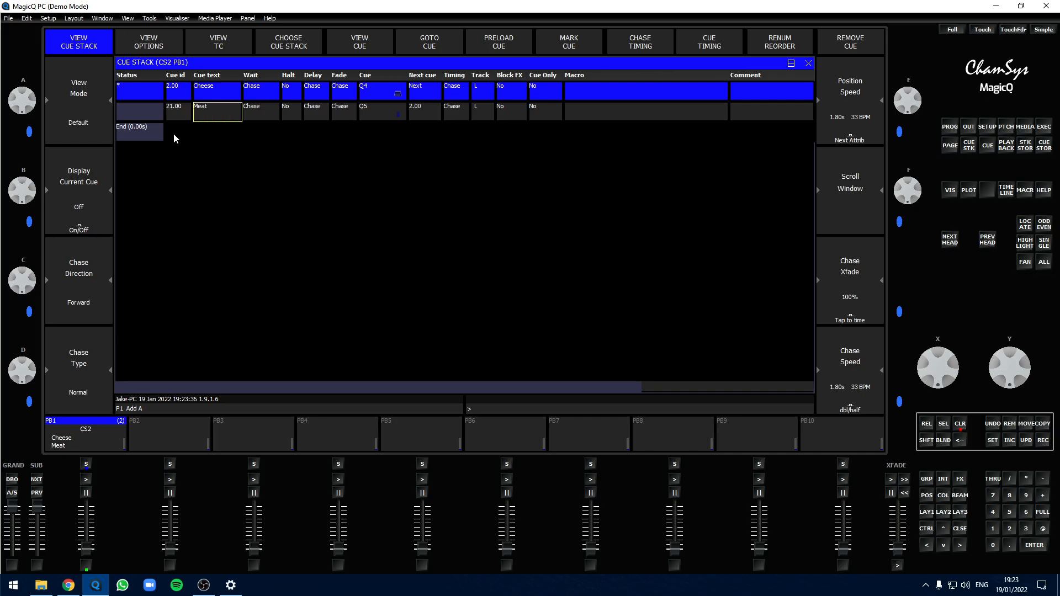
{"action": "left_click", "coordinate": [182, 95]}
{"action": "left_click", "coordinate": [962, 427]}
{"action": "left_click", "coordinate": [1043, 441]}
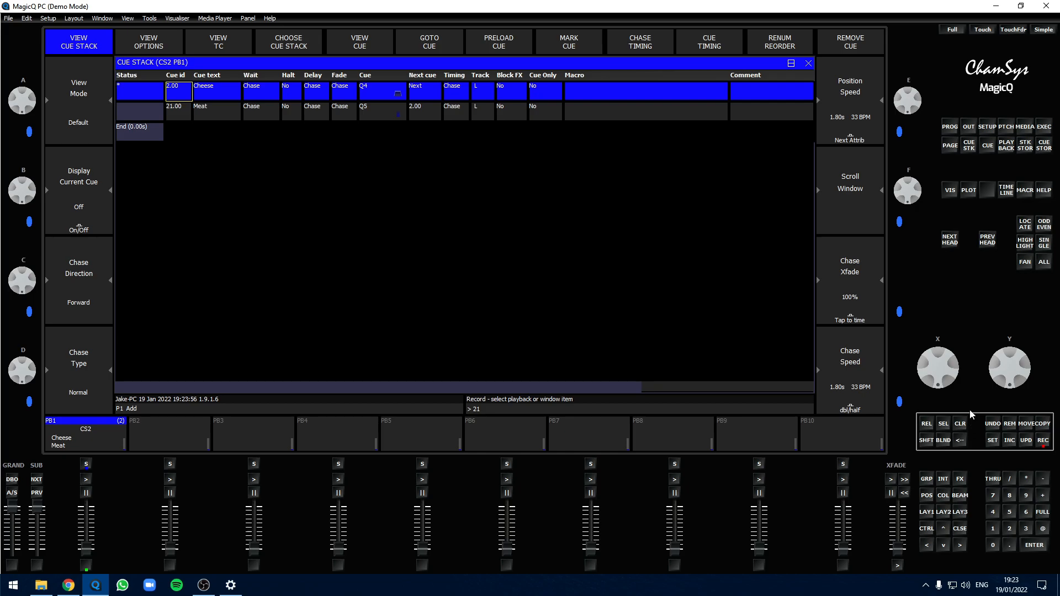
{"action": "left_click", "coordinate": [102, 430]}
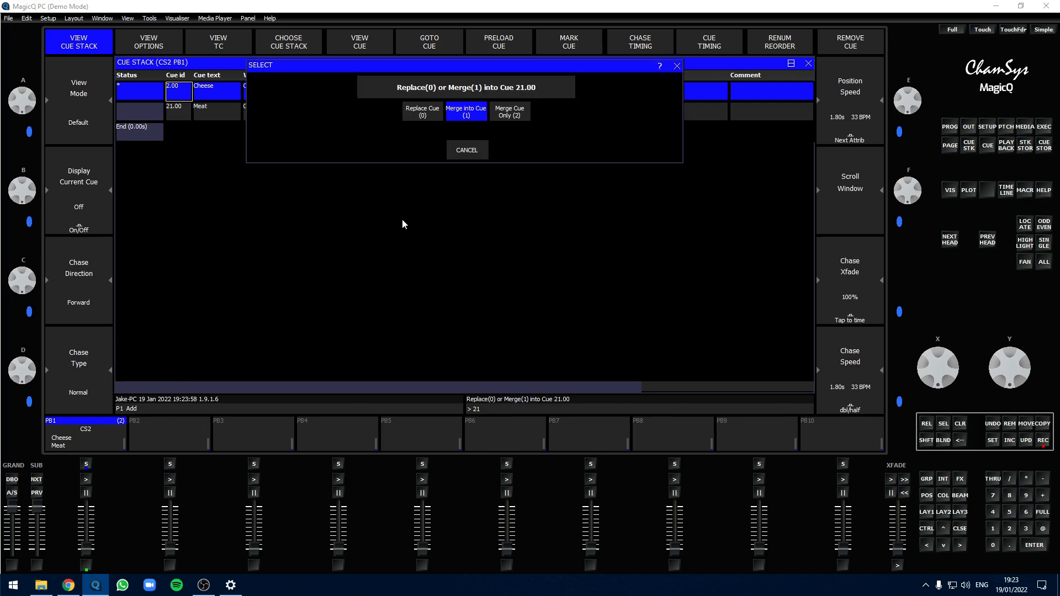
{"action": "left_click", "coordinate": [466, 151]}
Record the empty programmer as a third cue at the end of the PB1 cue stack.
{"action": "key", "text": "Down"}
{"action": "key", "text": "Down"}
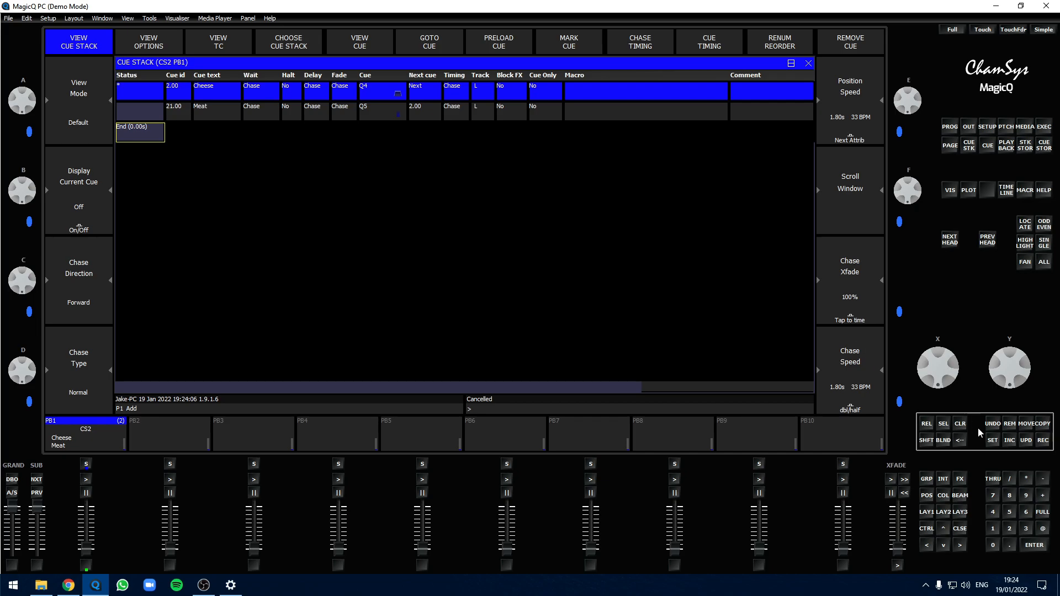
{"action": "left_click", "coordinate": [1044, 441]}
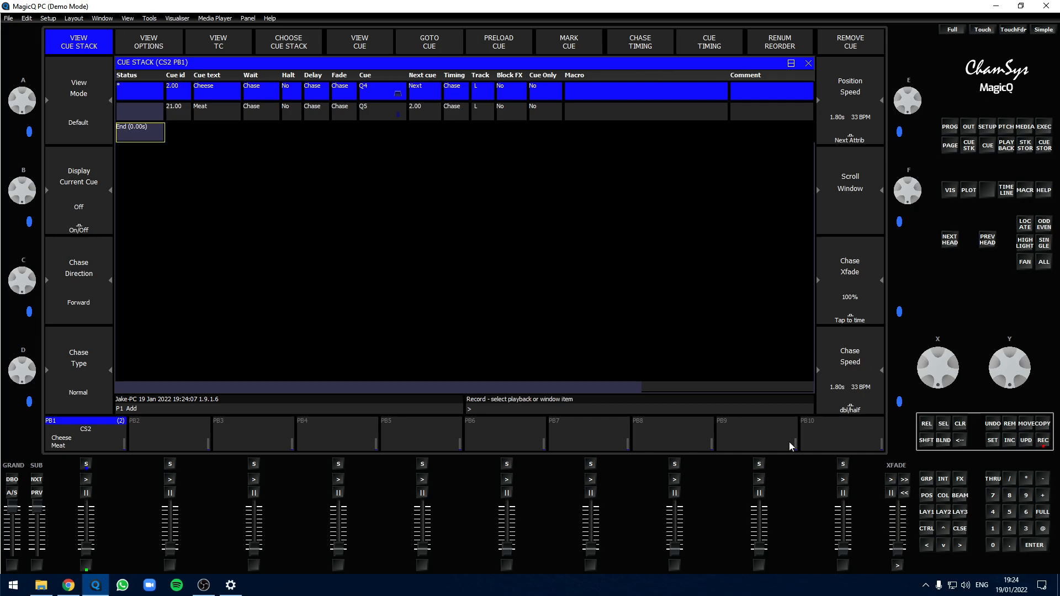
{"action": "left_click", "coordinate": [114, 442]}
Name the third cue "Blackout".
{"action": "left_click", "coordinate": [195, 137]}
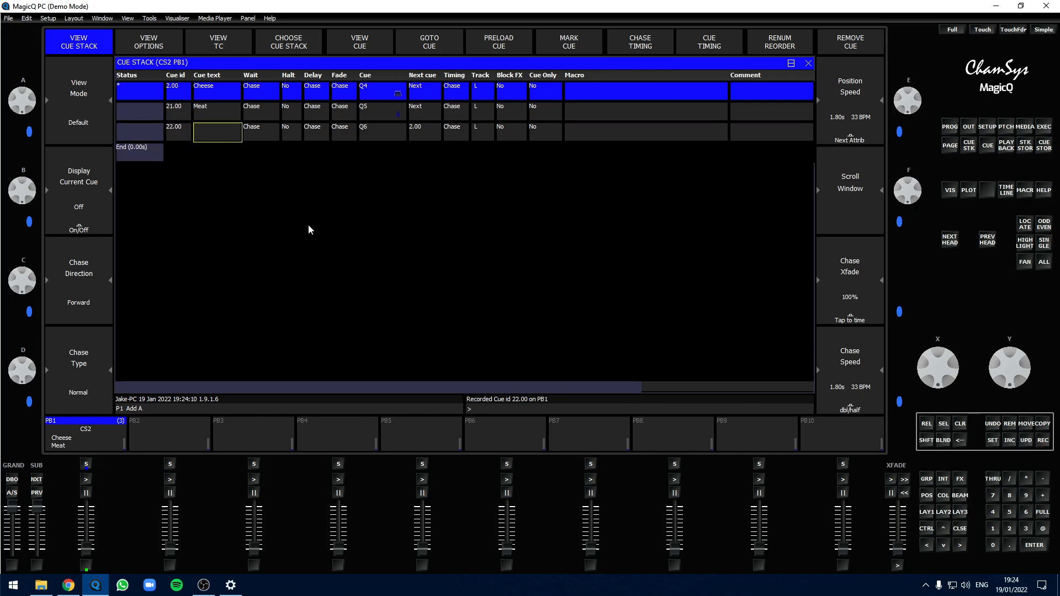
{"action": "type", "text": "Blackout"}
{"action": "key", "text": "Return"}
Jump the PB1 cue stack to the Meat cue.
{"action": "left_click", "coordinate": [160, 130]}
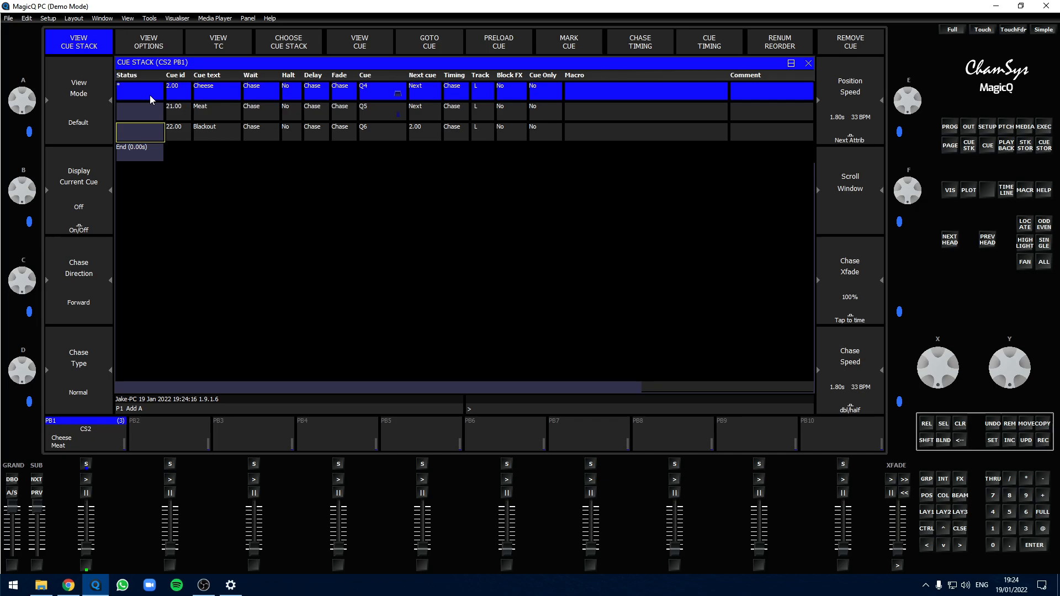
{"action": "key", "text": "Up"}
{"action": "key", "text": "Return"}
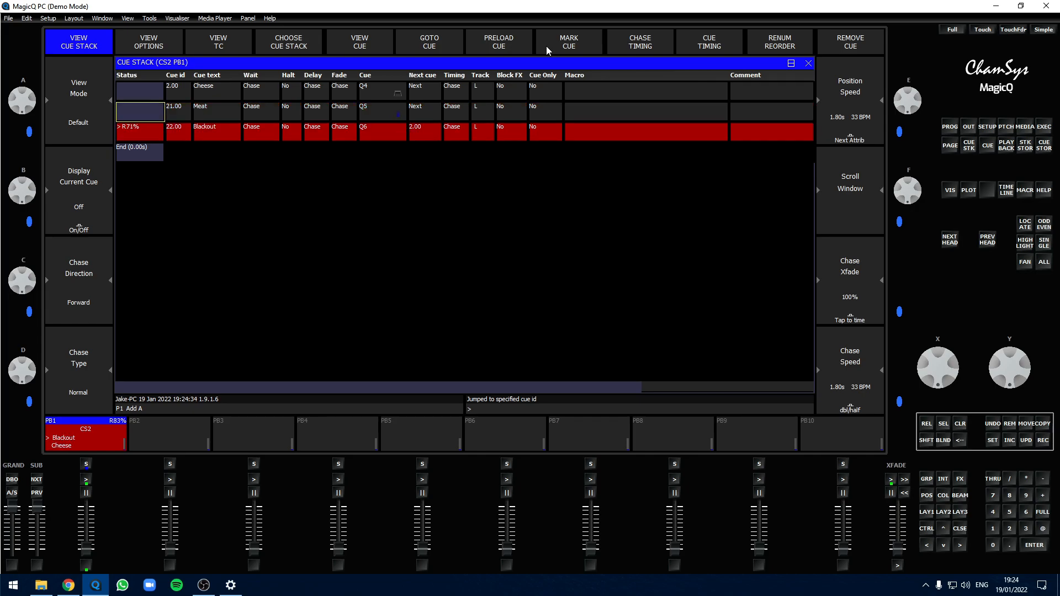
Convert all cue stack steps to individual cue timing and raise the PB1 fader.
{"action": "left_click", "coordinate": [711, 45]}
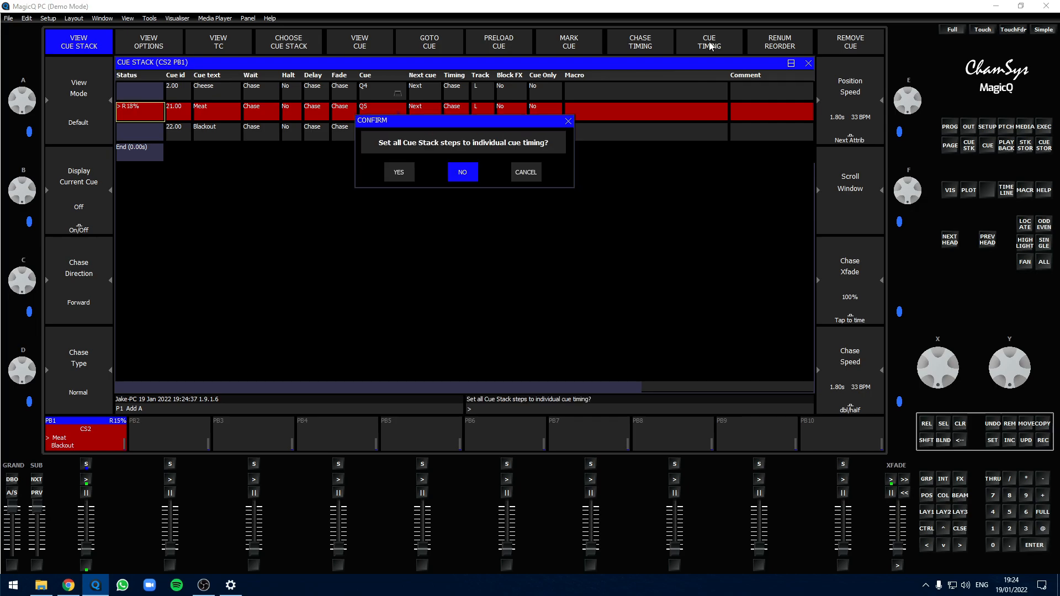
{"action": "left_click", "coordinate": [399, 170]}
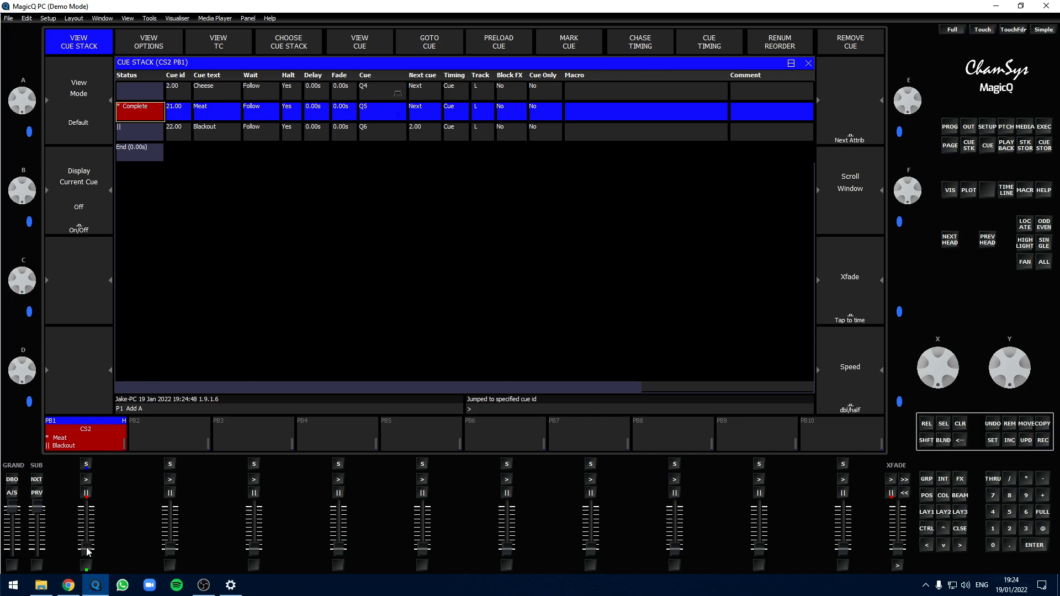
{"action": "left_click_drag", "start_coordinate": [87, 553], "coordinate": [91, 497]}
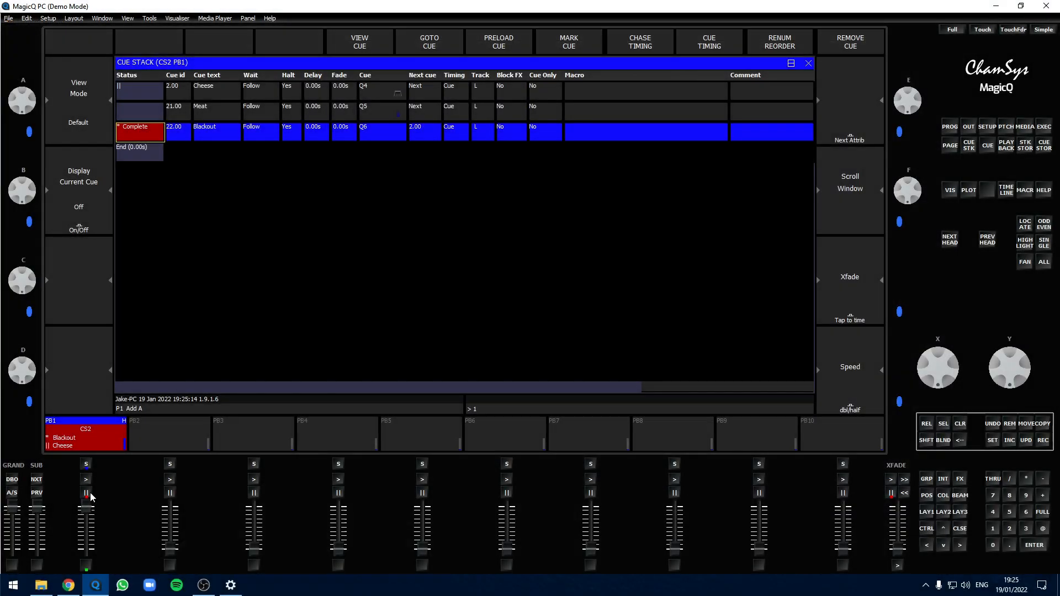
Set the fade time of the Cheese, Meat and Blackout cues to 0.5 seconds.
{"action": "left_click", "coordinate": [343, 89]}
{"action": "type", "text": "10.5"}
{"action": "key", "text": "Return"}
{"action": "type", "text": "0.5"}
{"action": "key", "text": "Return"}
{"action": "key", "text": "Down"}
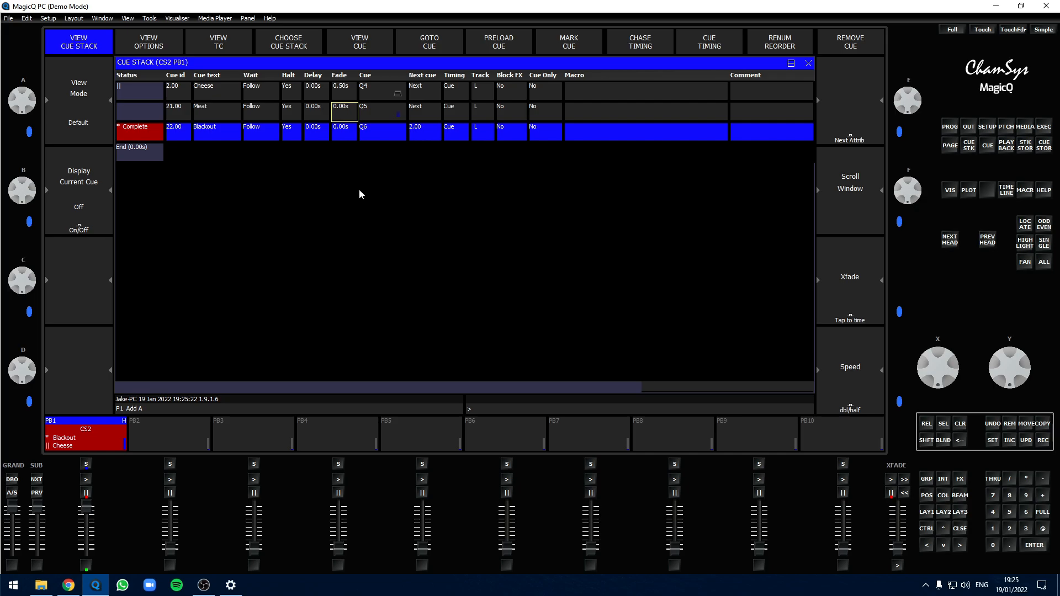
{"action": "key", "text": "Return"}
{"action": "key", "text": "Down"}
{"action": "type", "text": "0.5"}
{"action": "key", "text": "Return"}
Select the status of the Meat cue and switch to the MagicQ Visualiser to view the output.
{"action": "left_click", "coordinate": [136, 111]}
{"action": "key", "text": "ctrl+2"}
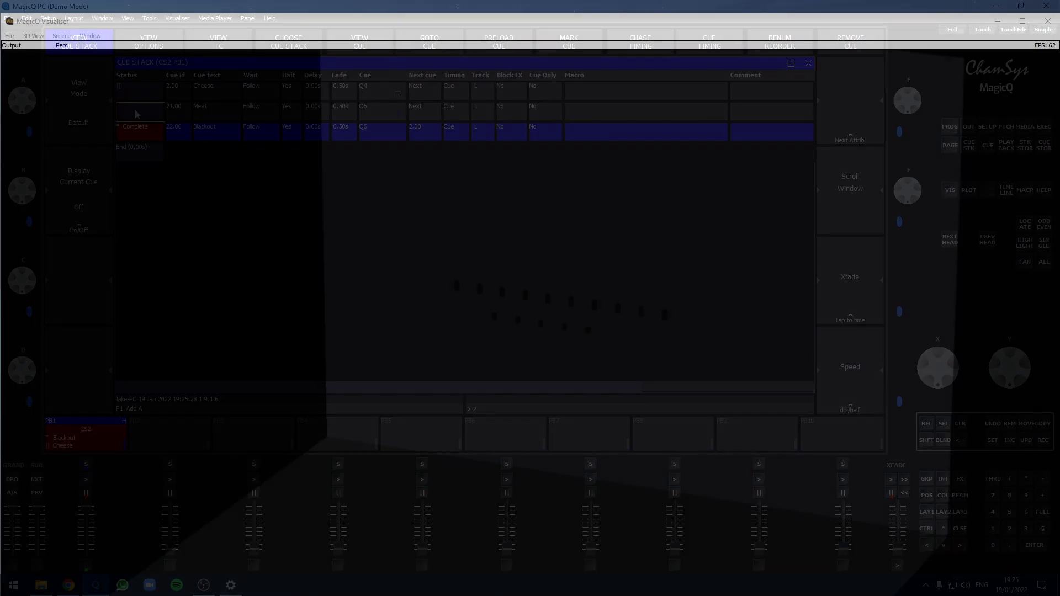